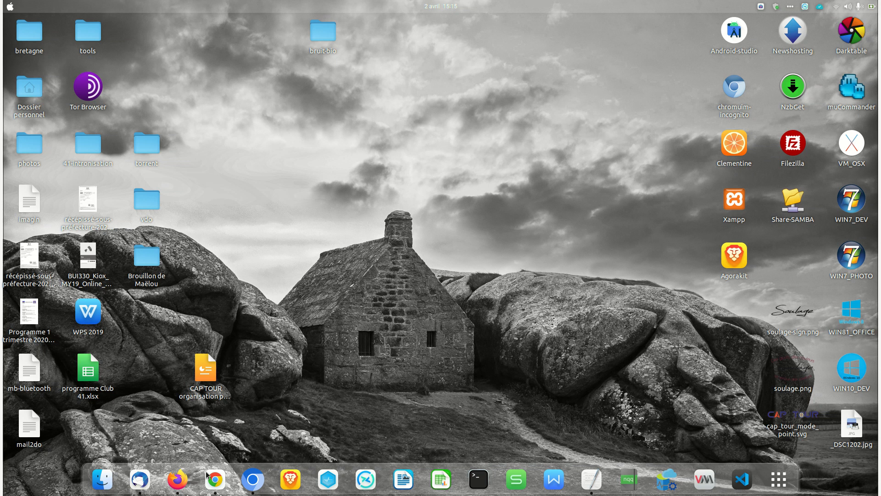
Step: Bring the Chrome window showing the Dolibarr deposit invoice back to the front
click(215, 479)
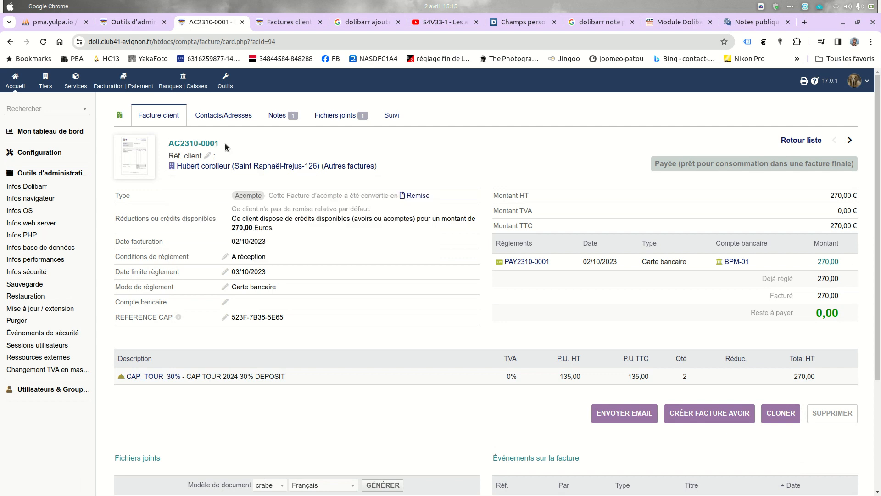
mouse_move(216, 167)
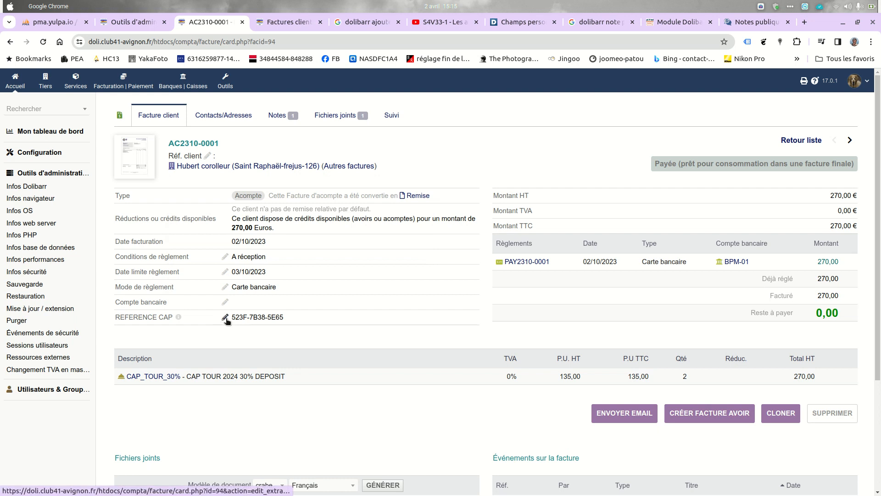
drag(231, 318, 288, 319)
right_click(269, 317)
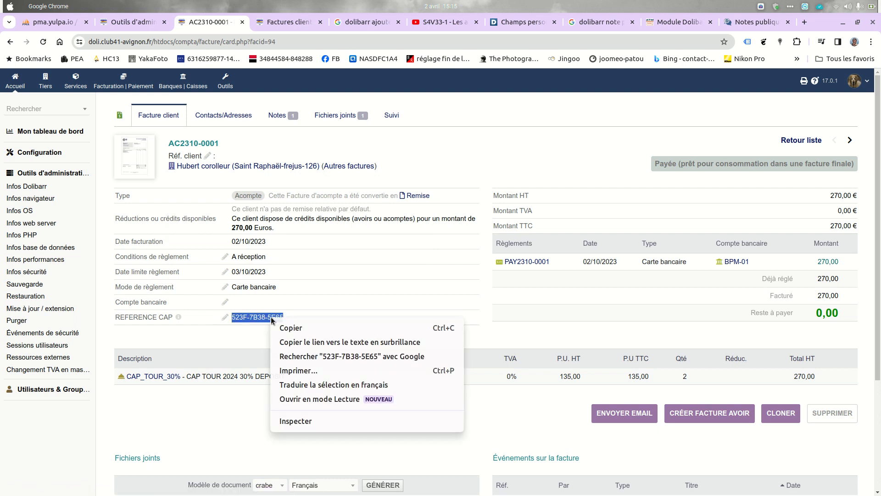
click(288, 330)
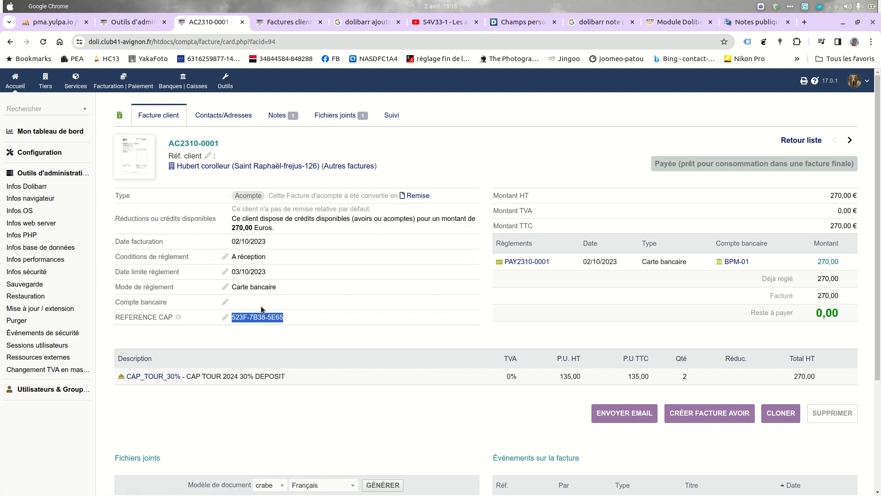
click(285, 22)
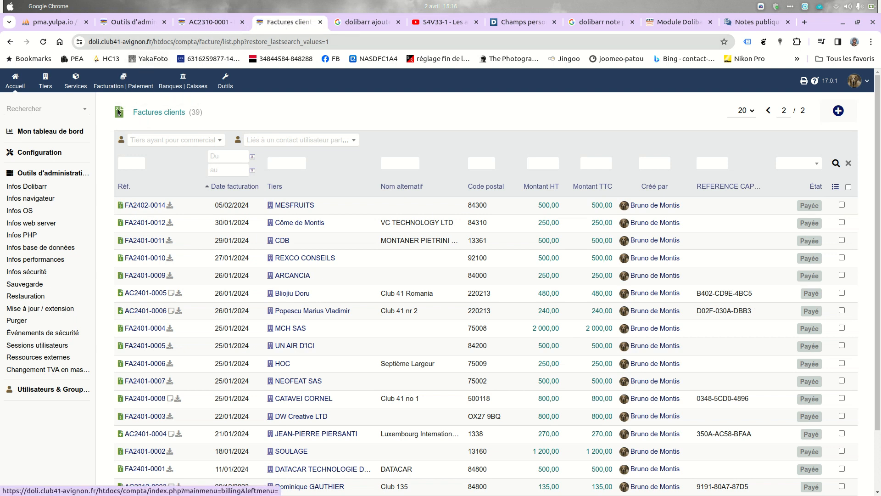
Step: Sort invoices by Réf. and start a Nouvelle facture from Facturation | Paiement
click(126, 190)
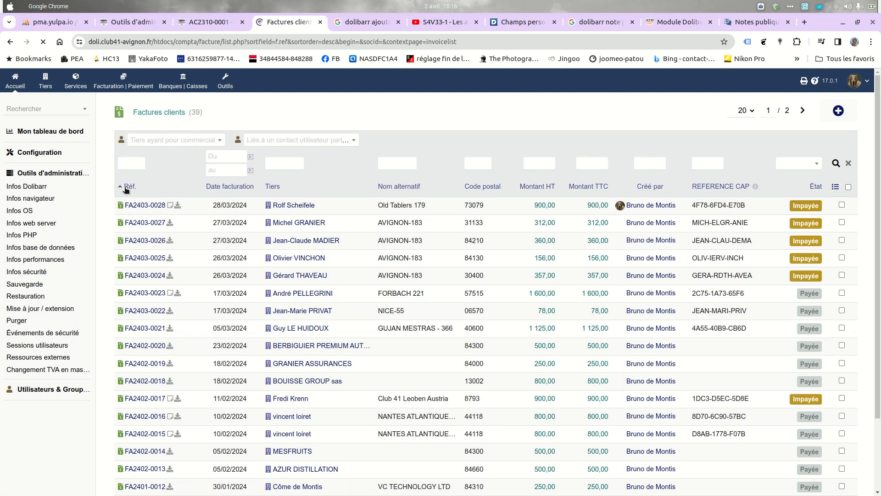
click(111, 87)
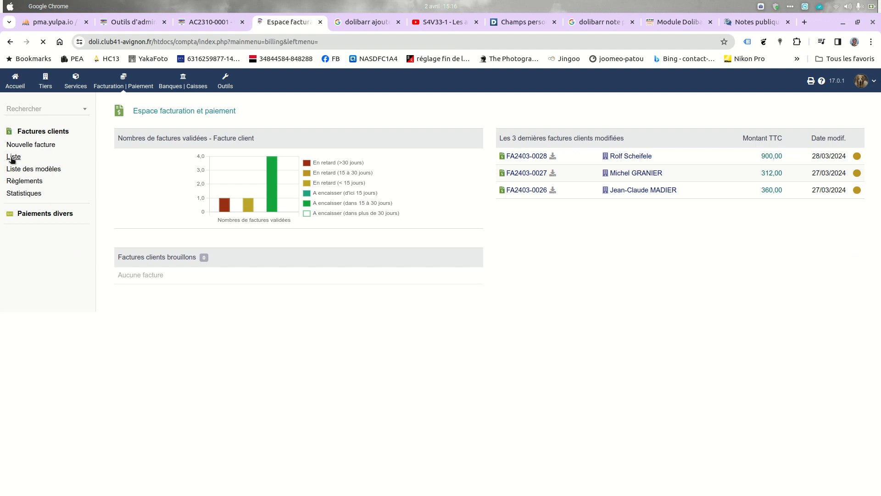
click(15, 144)
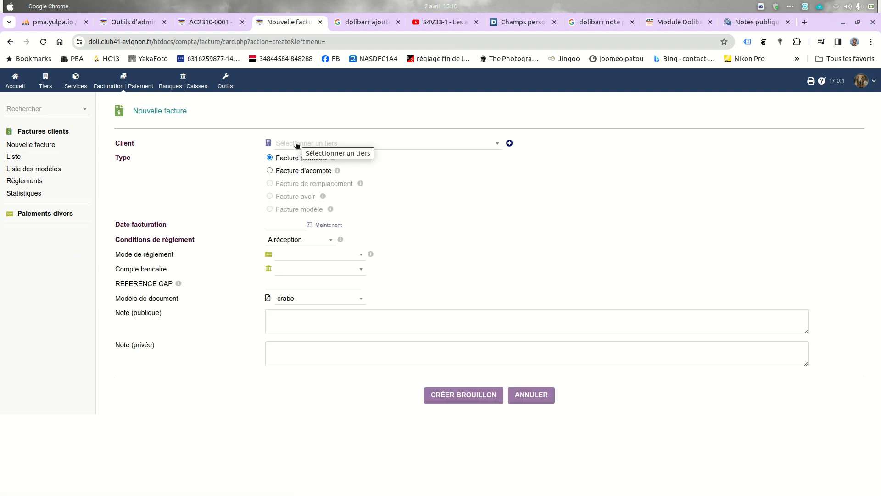
click(196, 23)
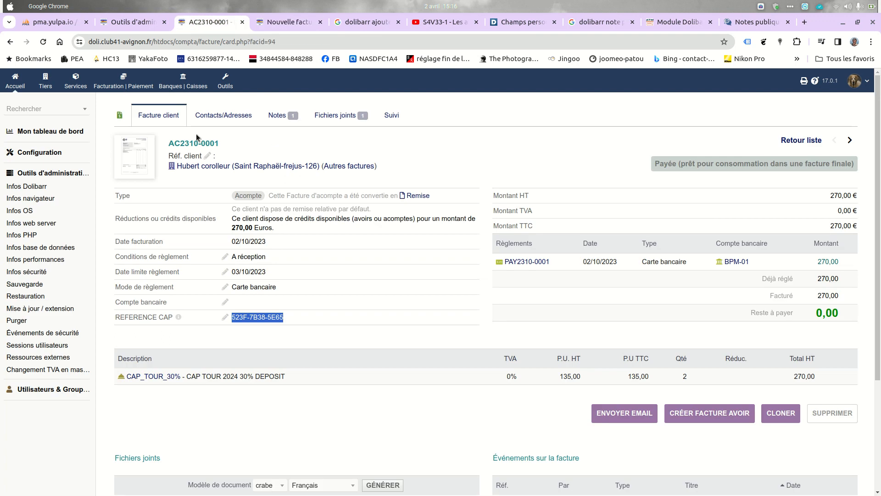
click(267, 23)
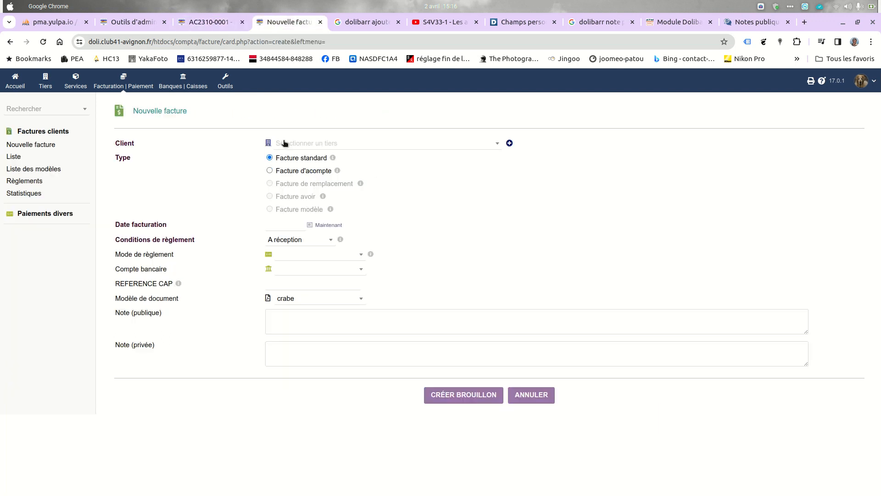
click(285, 142)
text(hub)
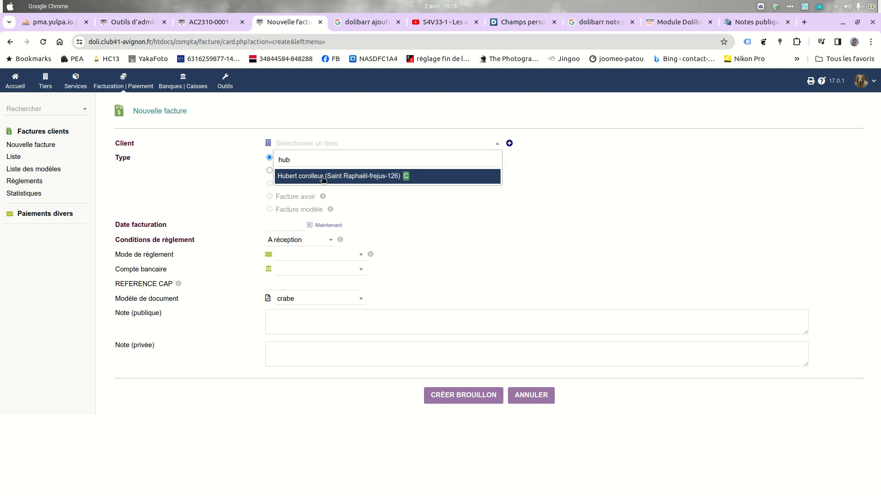
click(320, 181)
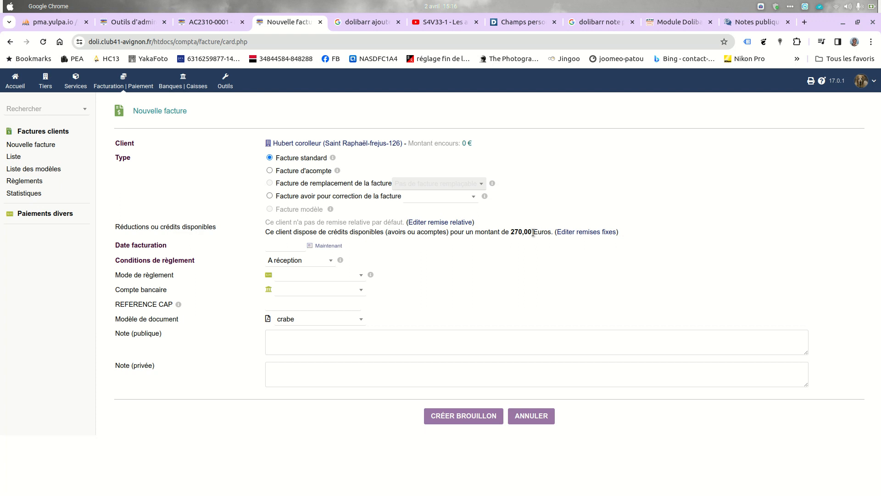
click(326, 247)
click(310, 246)
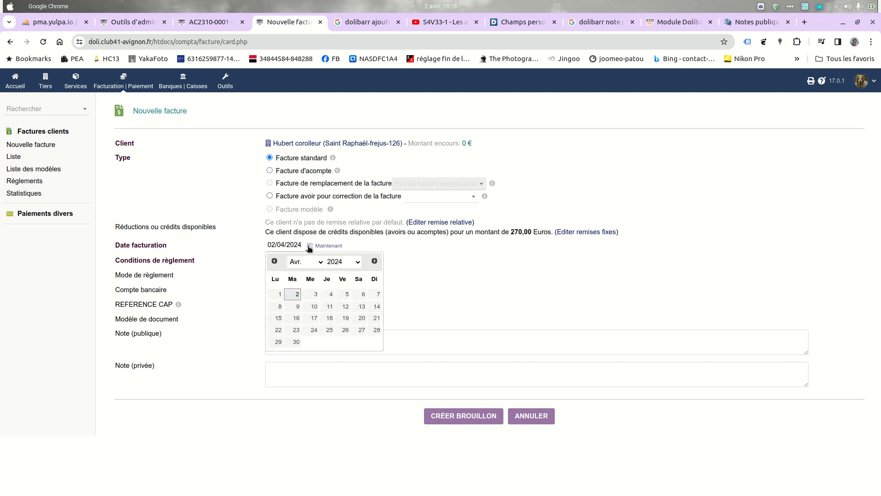
Step: Set payment terms to 30 jours, Virement bancaire, and bank BANQUE POPULAIRE MEDITERRANEE
click(309, 247)
click(295, 264)
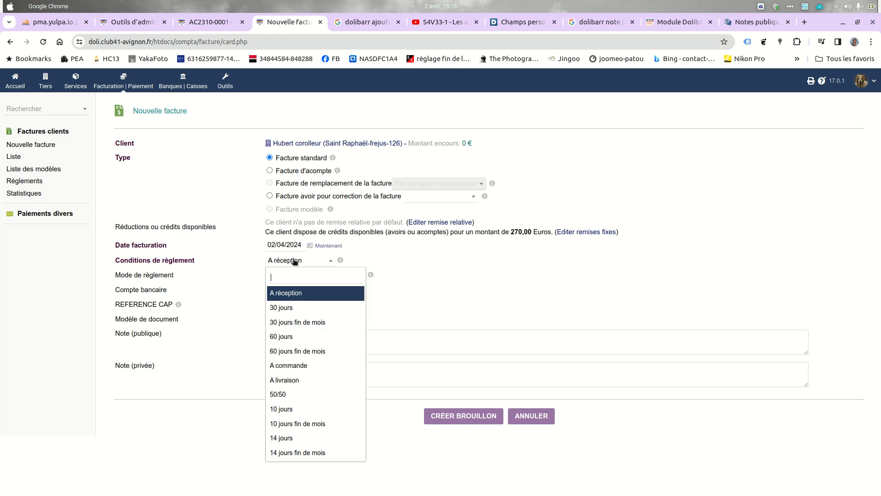
click(296, 305)
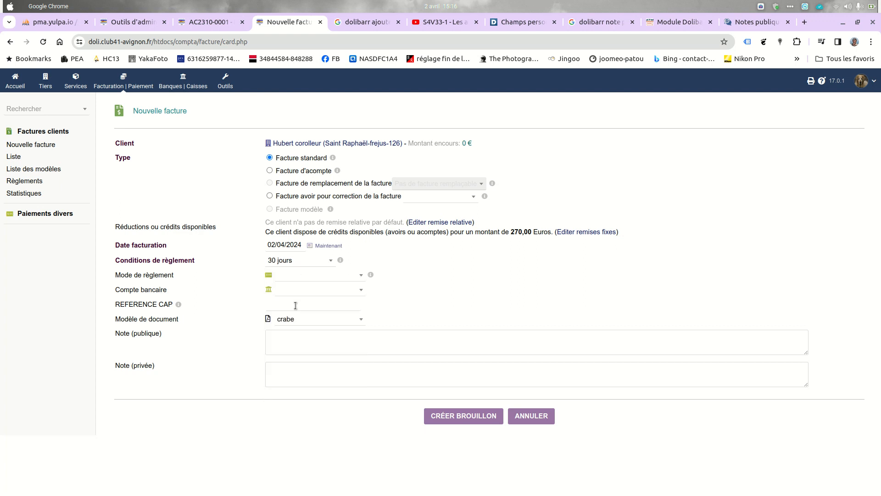
click(297, 275)
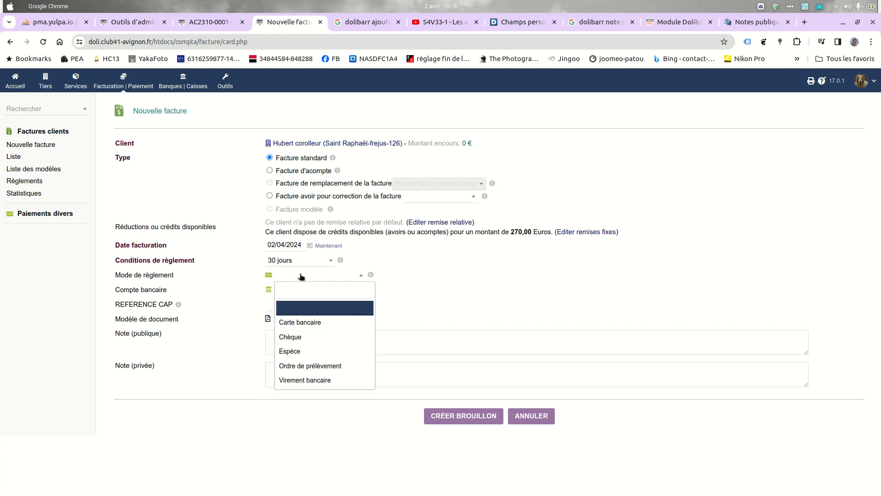
click(319, 383)
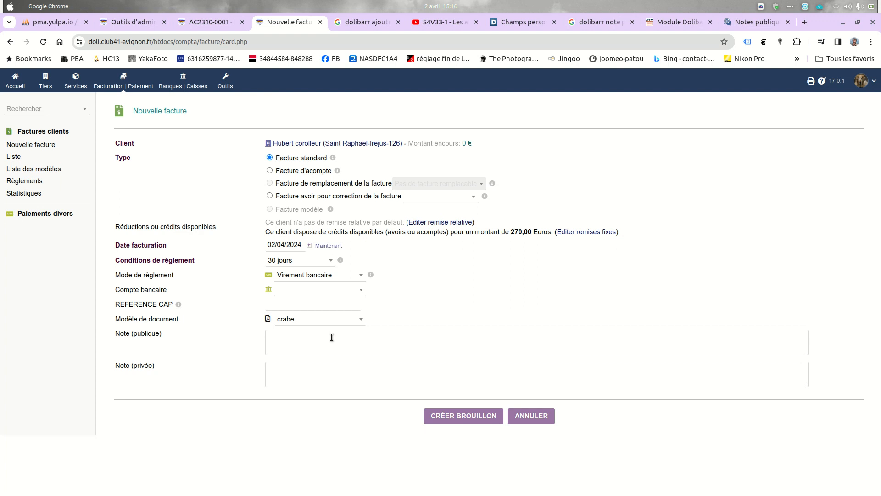
click(353, 293)
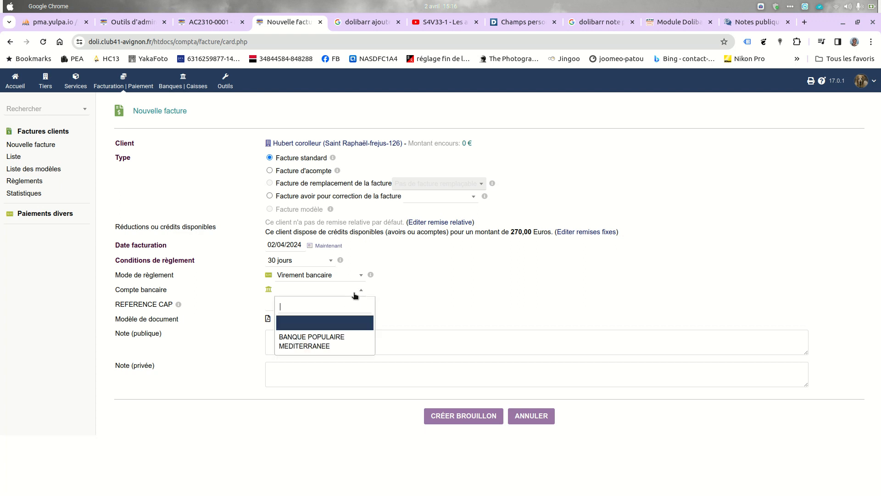
click(325, 343)
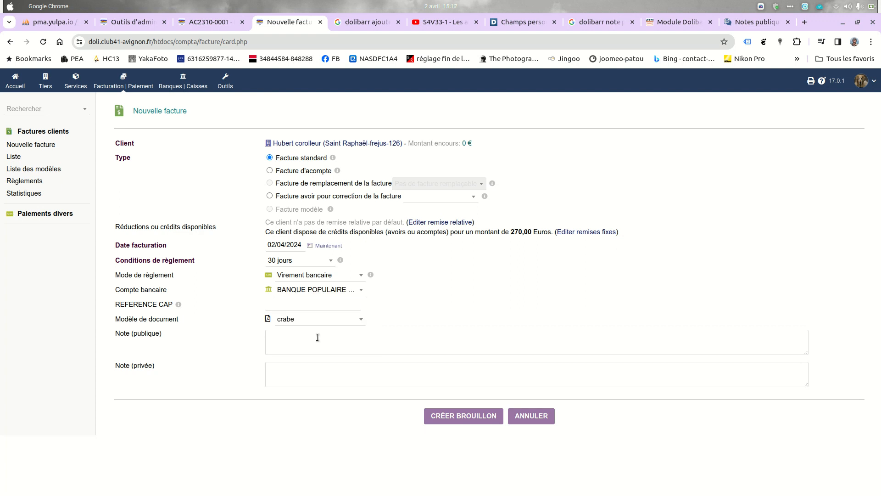
click(276, 304)
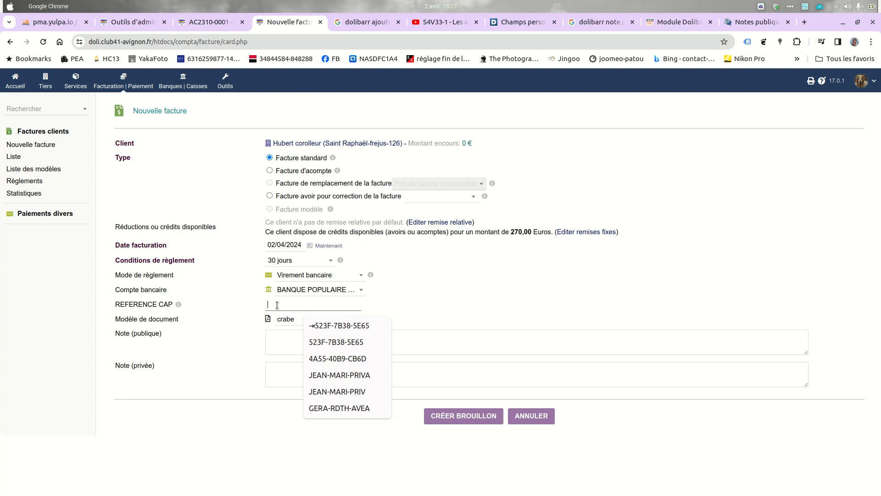
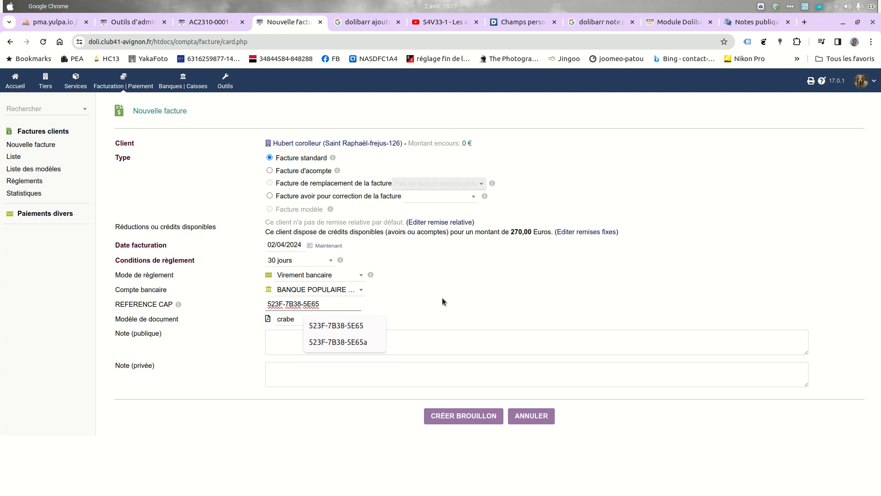
click(282, 411)
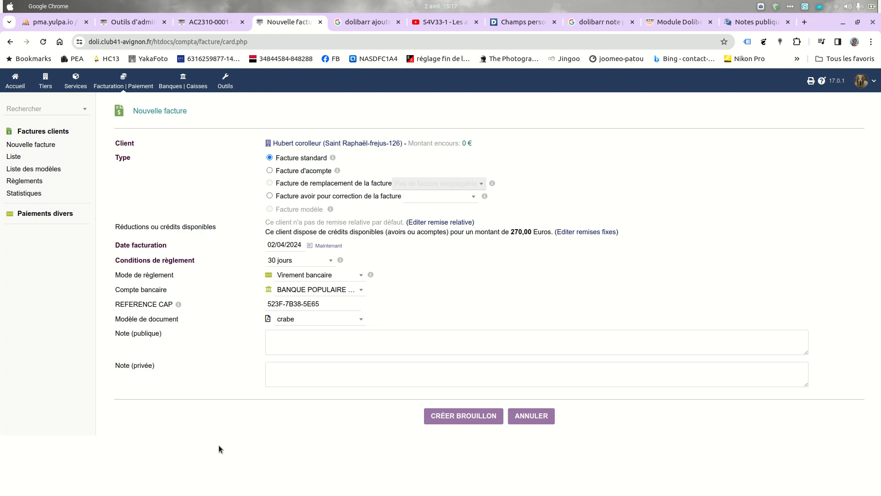
Step: Add public note 'Merci de préciser le numéro de facture dans le libellé du virement' and create the draft
click(281, 340)
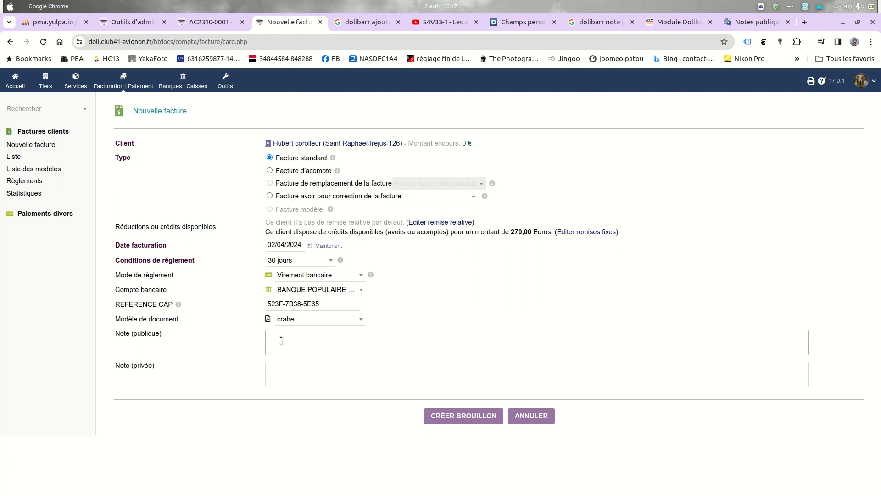
text(Merci de préciser le numéro de facture dans le libellé du virement)
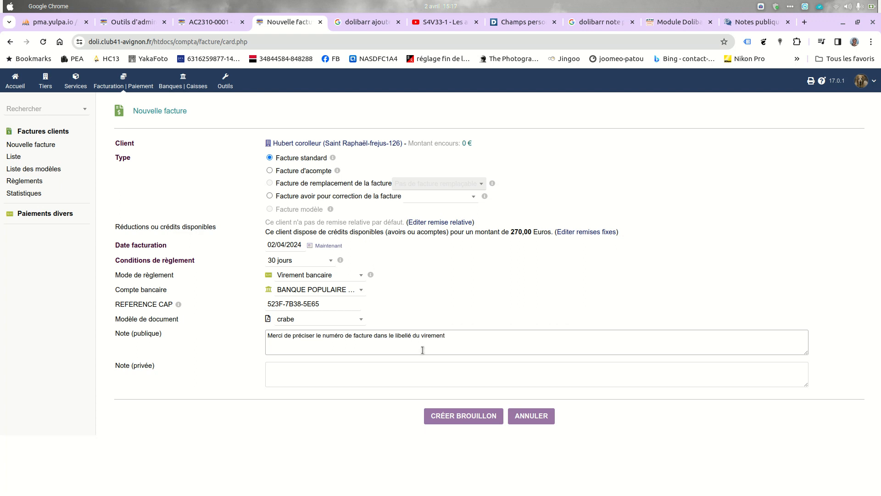
click(475, 422)
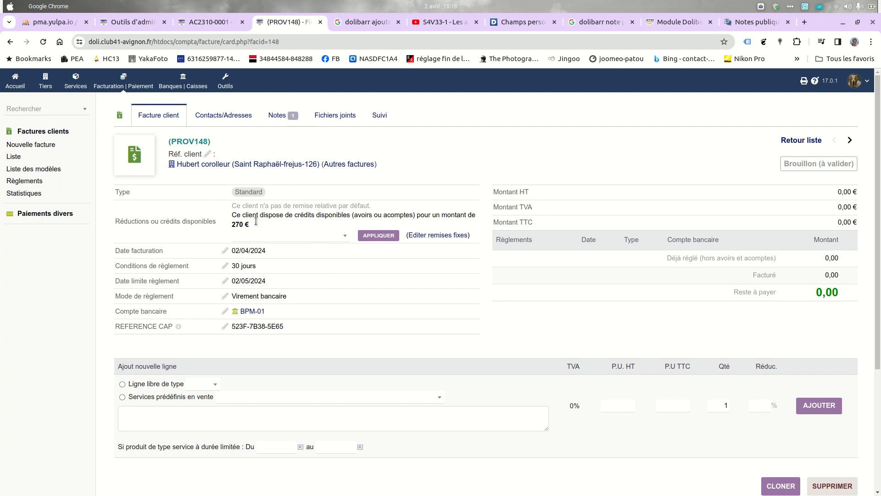
Step: Apply the Acompte credit (270,00 HT - 270,00 TTC) to draft PROV148
click(344, 237)
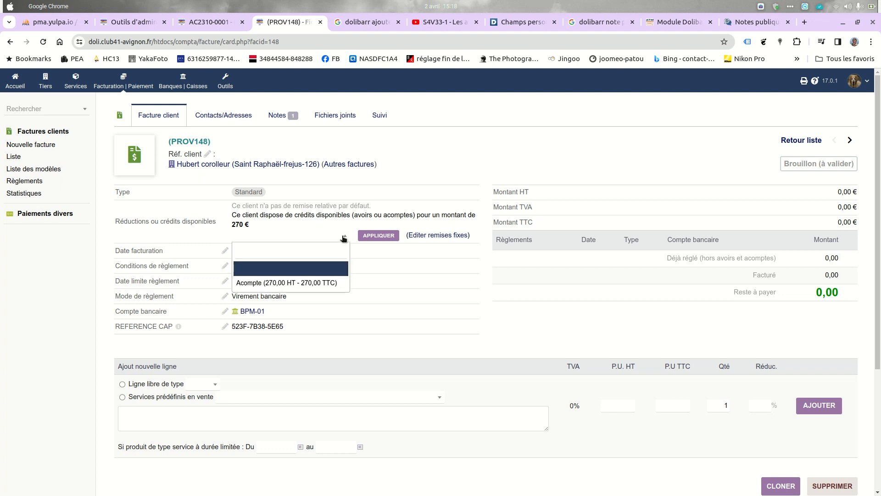
click(316, 284)
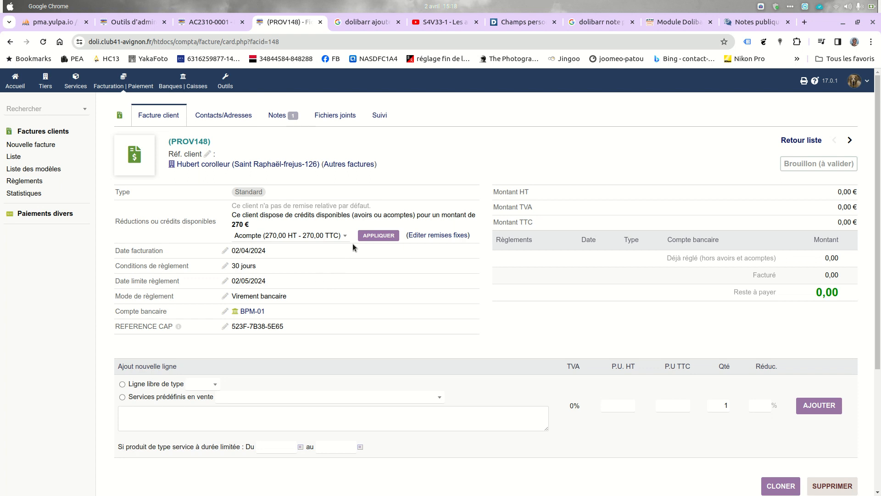
click(381, 237)
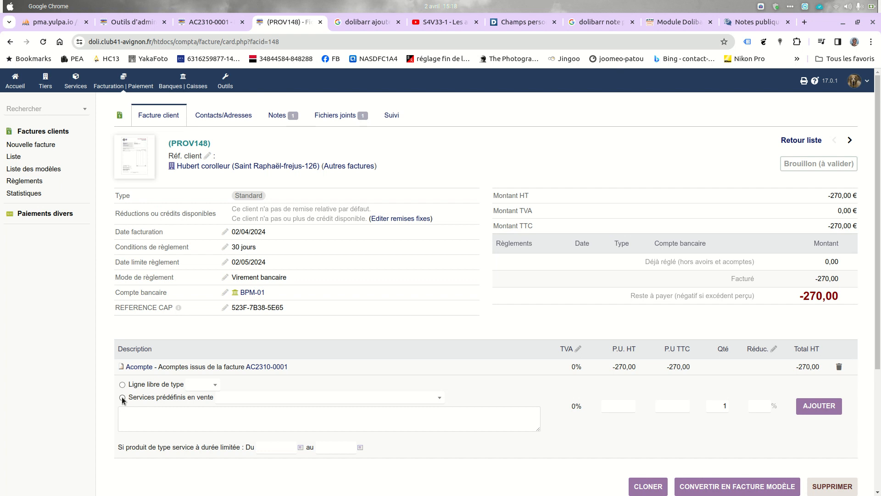
Step: Add the CAP_TOUR - CAP TOUR 2024 service line with quantity 2
click(286, 397)
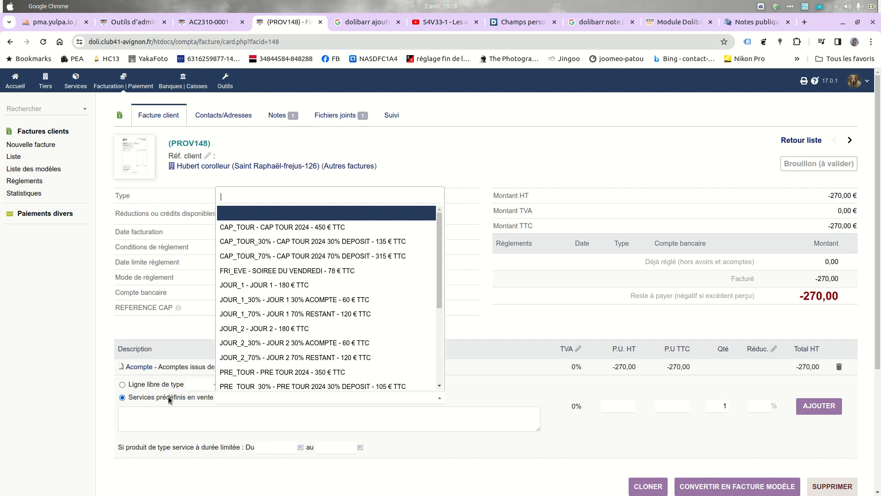
click(134, 418)
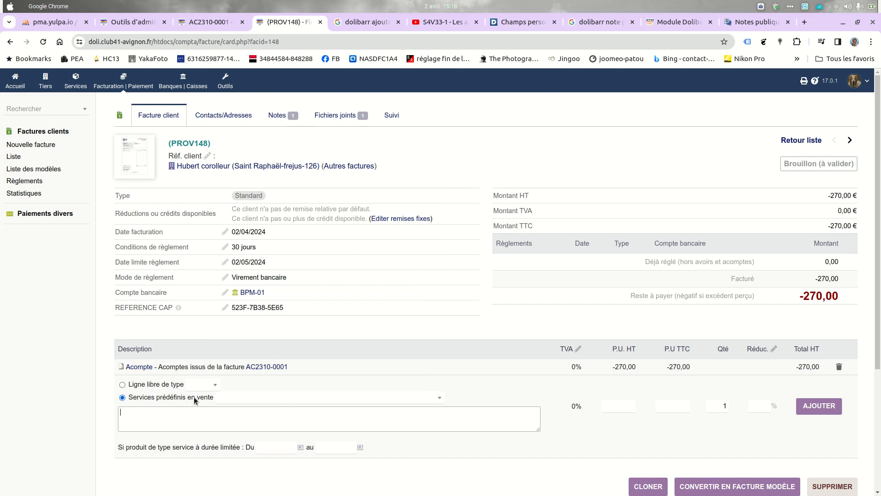
click(383, 399)
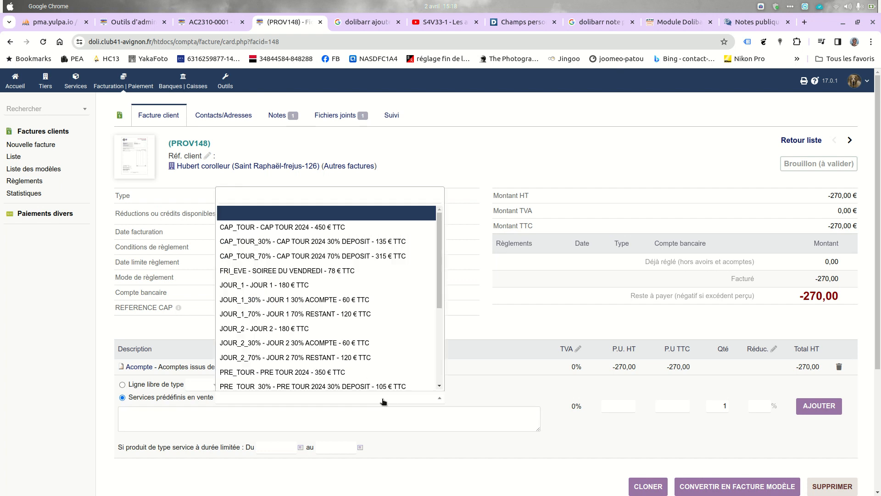
click(278, 229)
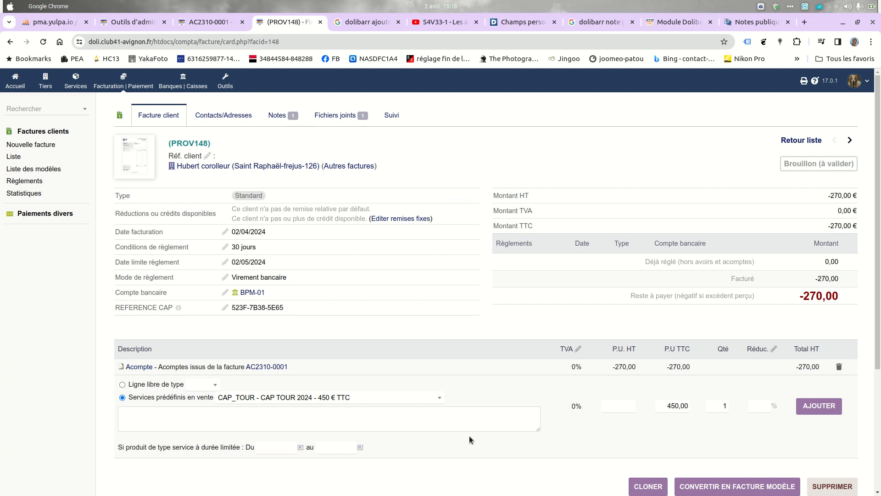
click(723, 405)
text(2)
click(820, 406)
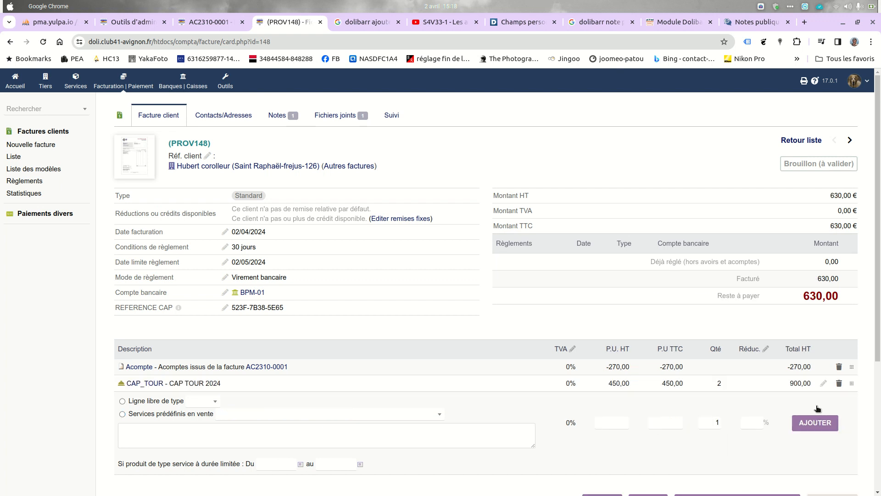
scroll(867, 308, down, 4)
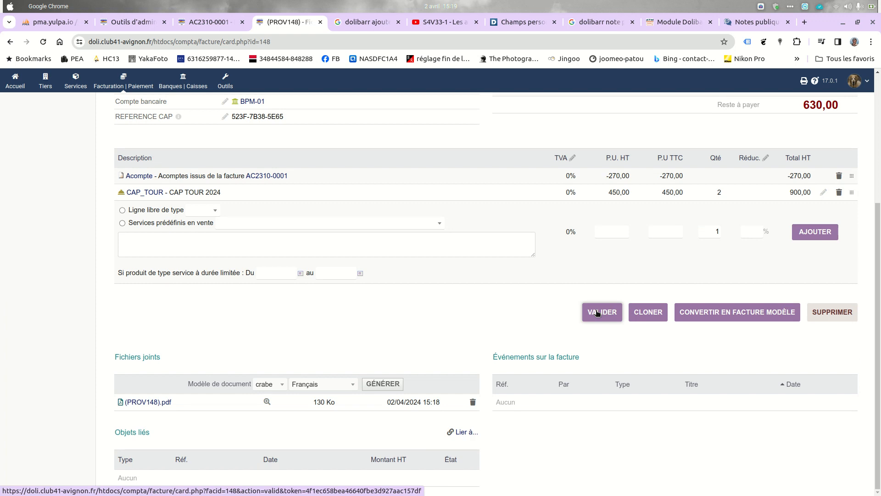
click(266, 402)
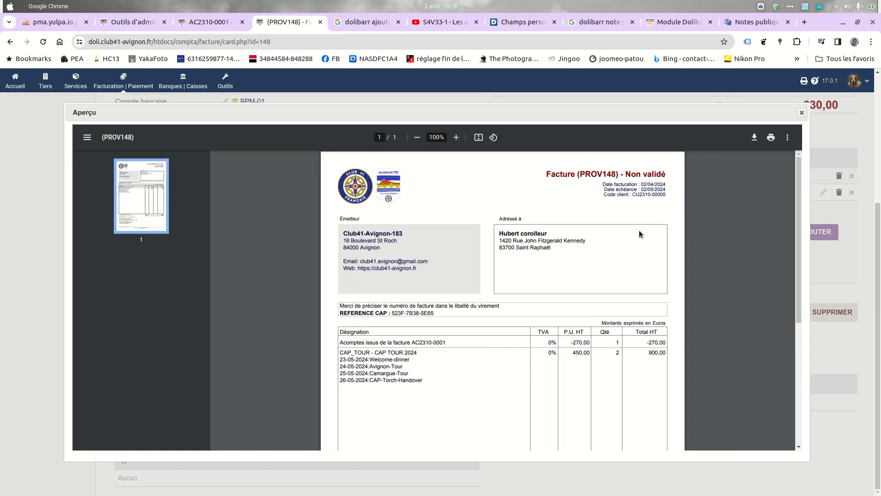
scroll(640, 231, down, 5)
scroll(648, 245, up, 4)
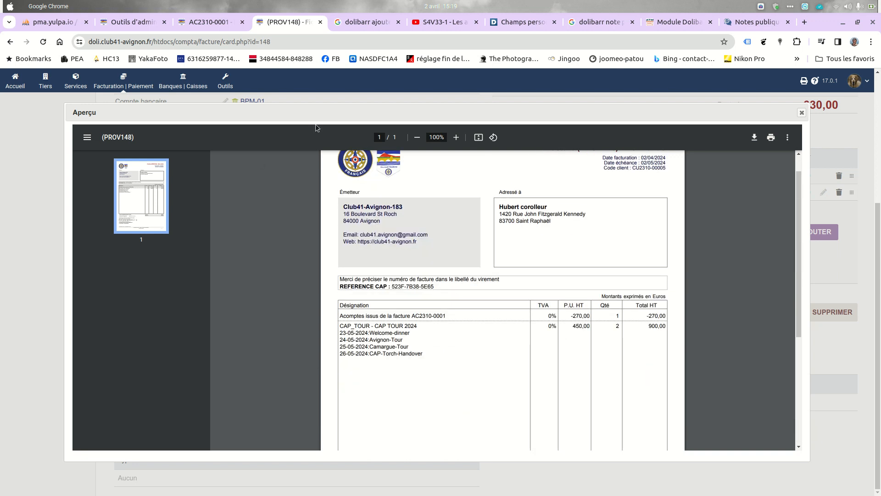
click(802, 112)
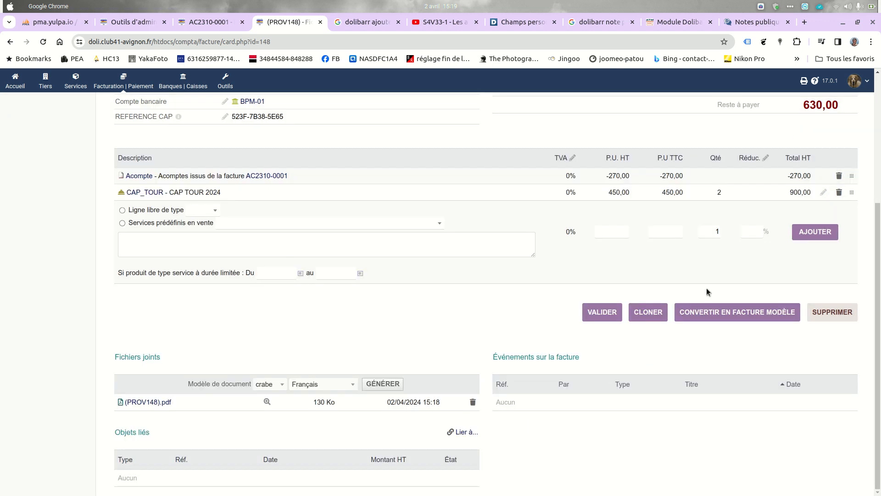
Step: Delete draft PROV148, confirming Oui in the Supprimer facture dialog
click(827, 310)
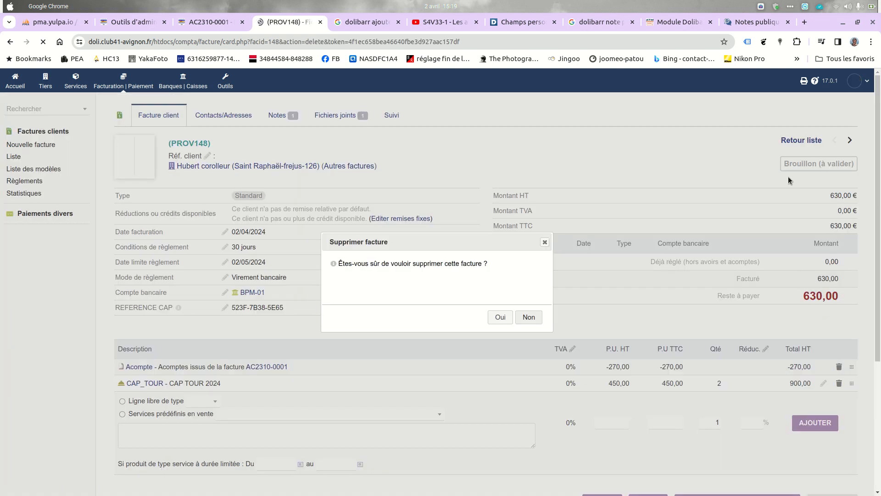
click(500, 317)
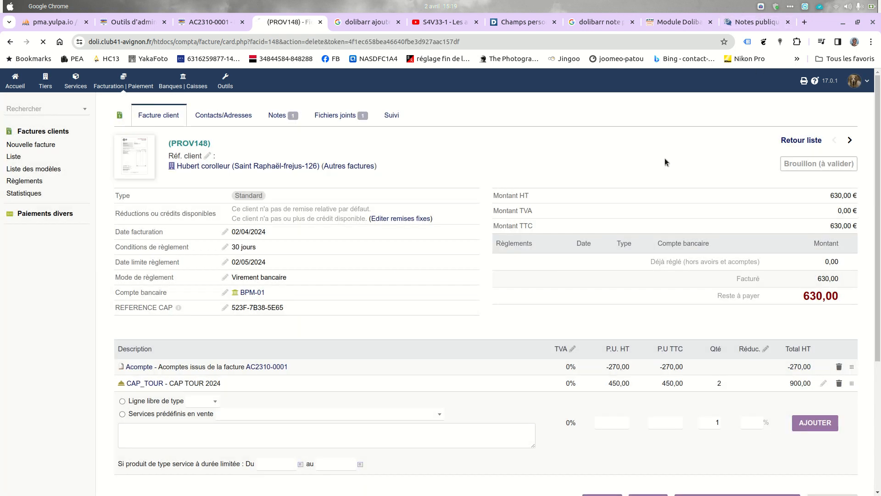
click(761, 6)
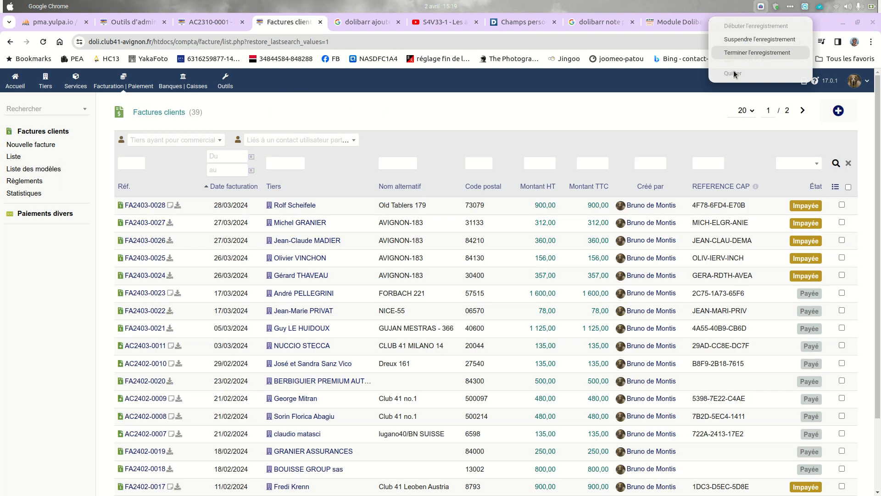